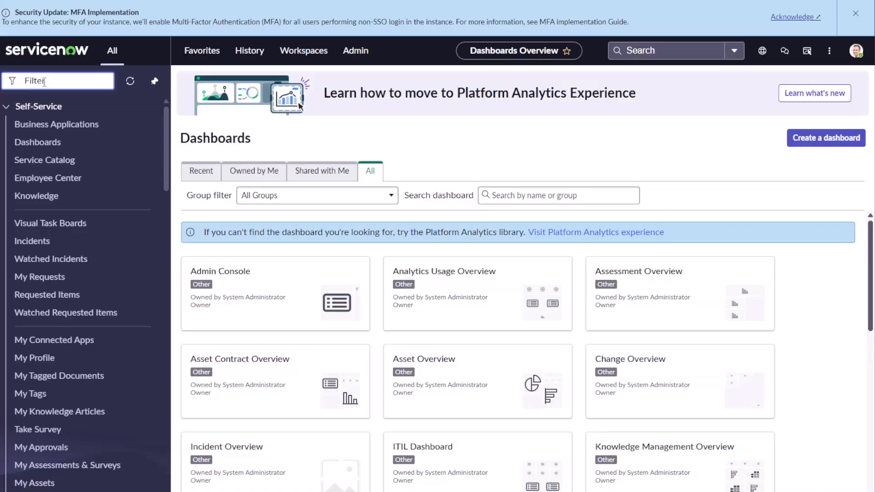
- Start a new OAuth application registry record for an OAuth API endpoint for external clients
type("Oauth")
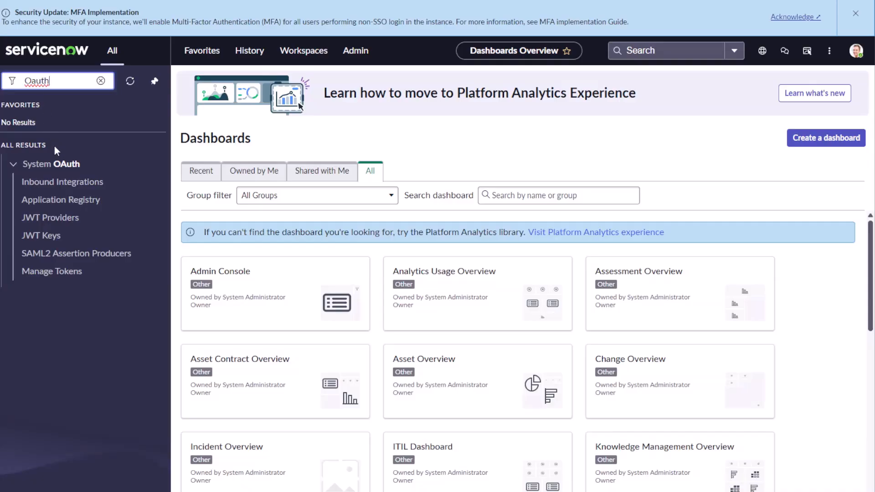
left_click(78, 201)
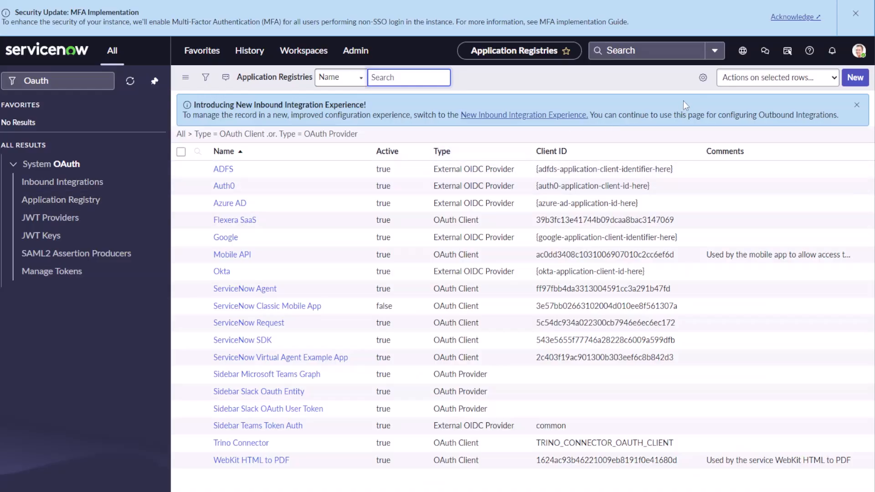
left_click(849, 80)
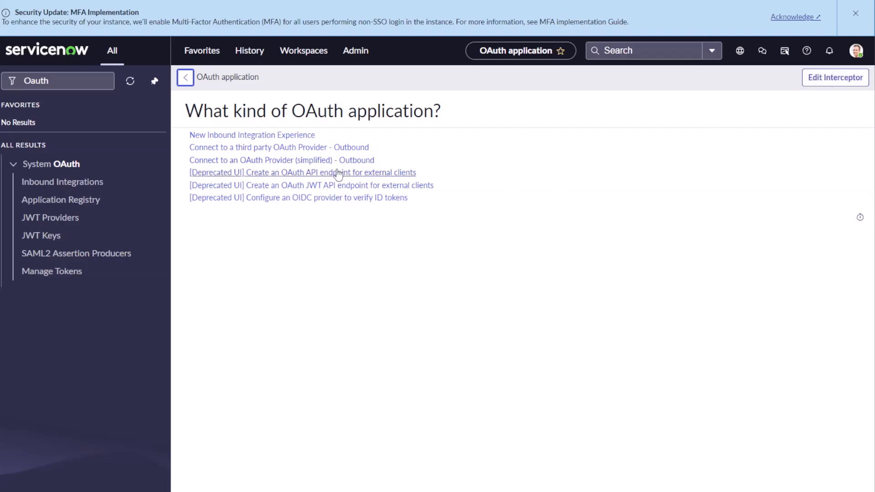
left_click(266, 174)
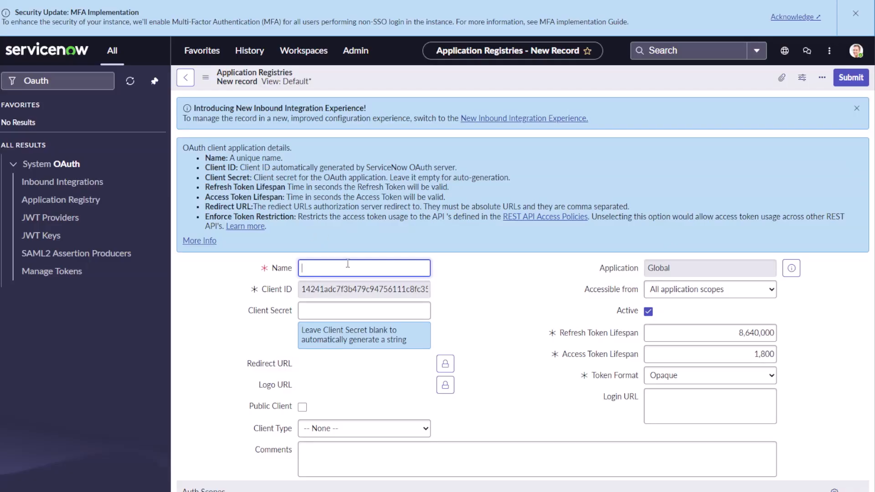
- Name the OAuth client "Flexera SaaS Test", set its access token lifespan to 14,400 seconds, and submit the record
type("Flexera SaaS Test")
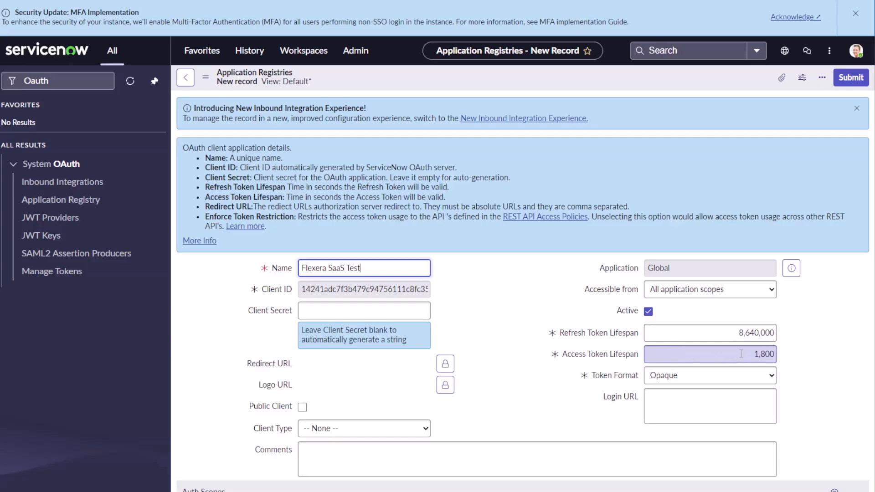
left_click_drag(741, 353, 780, 355)
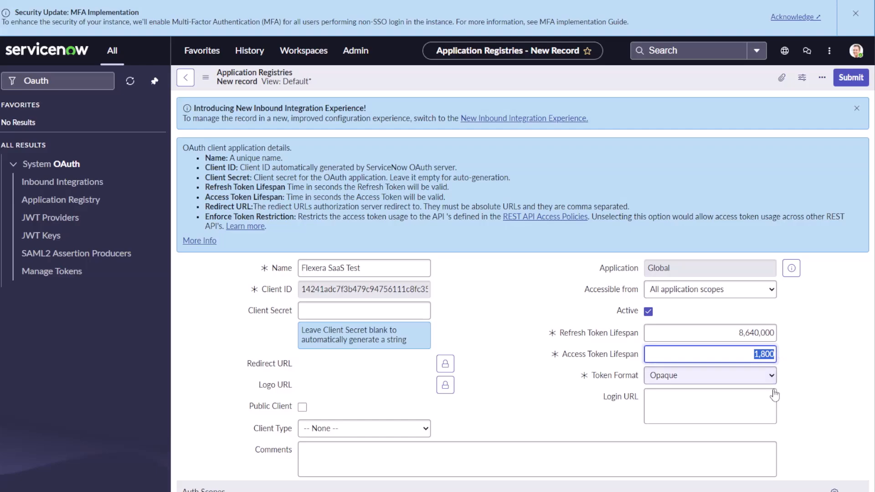
type("1")
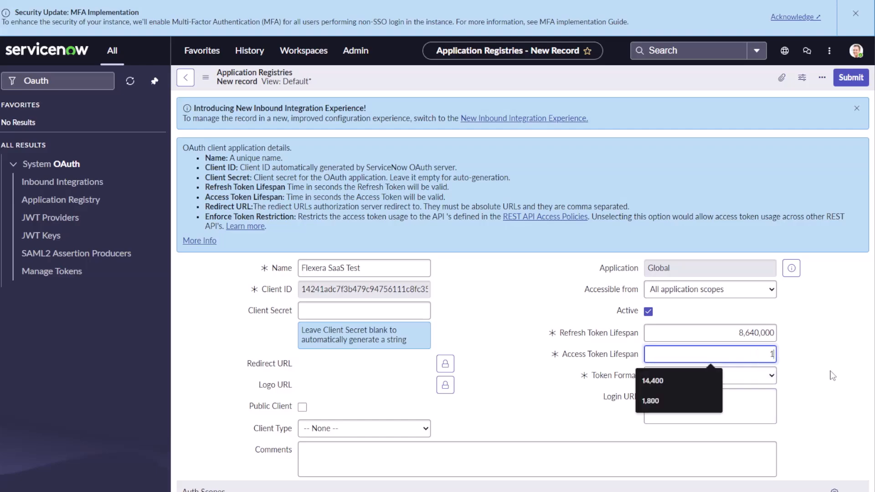
type("4400")
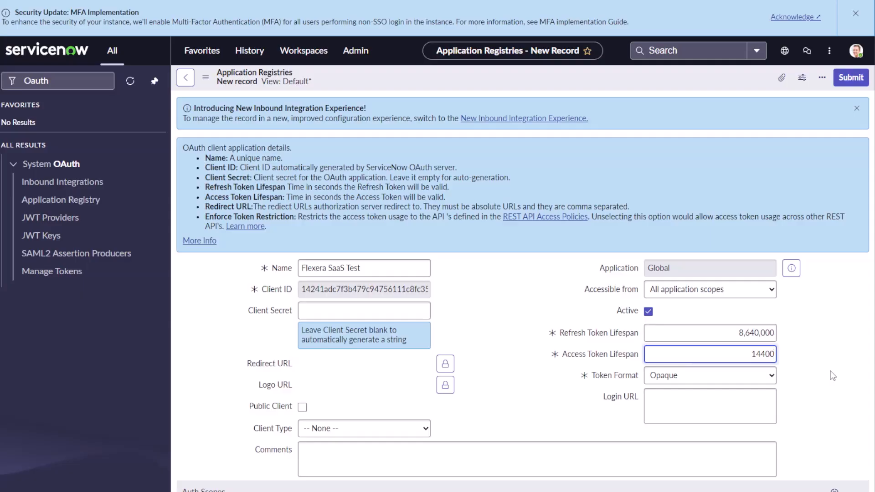
left_click(832, 375)
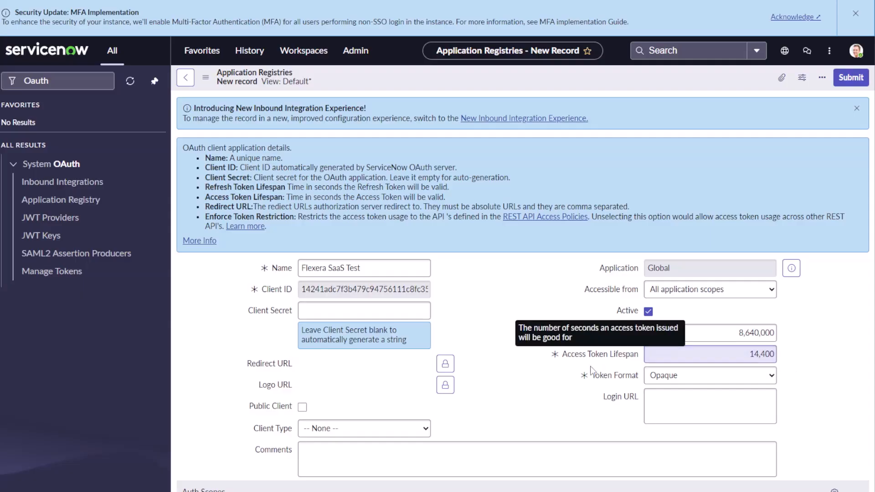
left_click(846, 78)
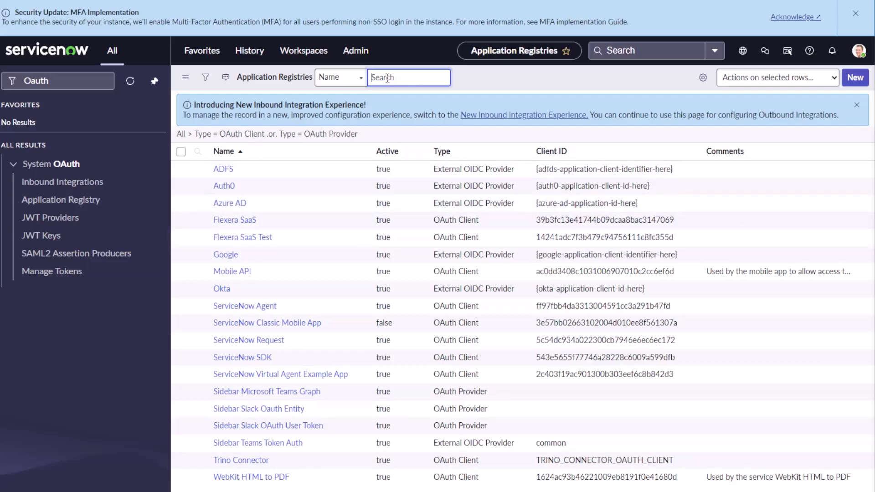
- Open the Flexera SaaS Test registry record, and switch to the Notepad connector notes to view the curl token command
left_click(247, 238)
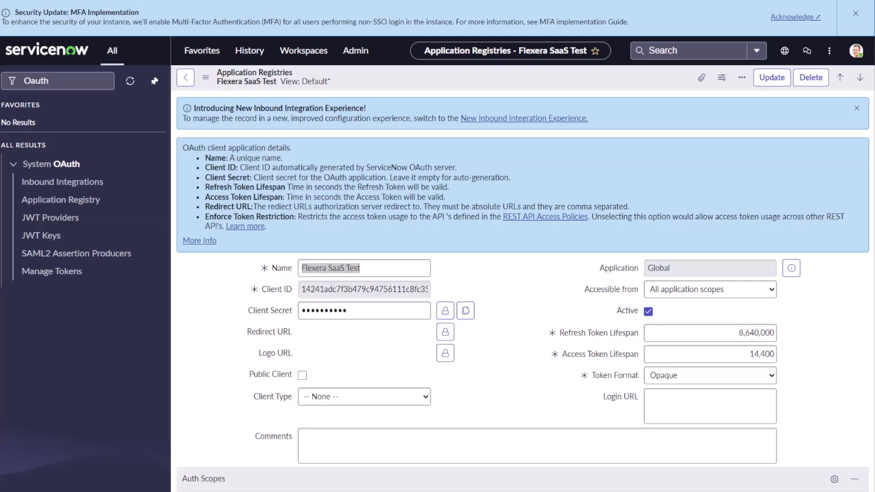
left_click_drag(379, 490, 488, 94)
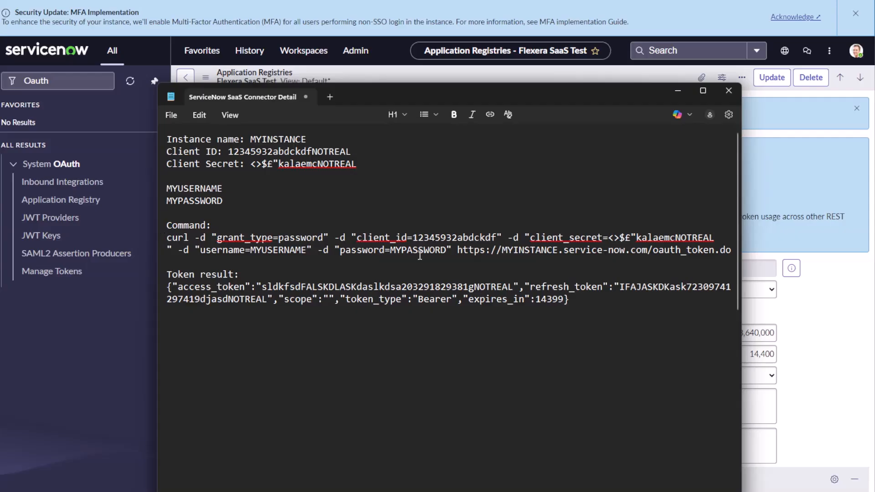
left_click_drag(731, 250, 160, 242)
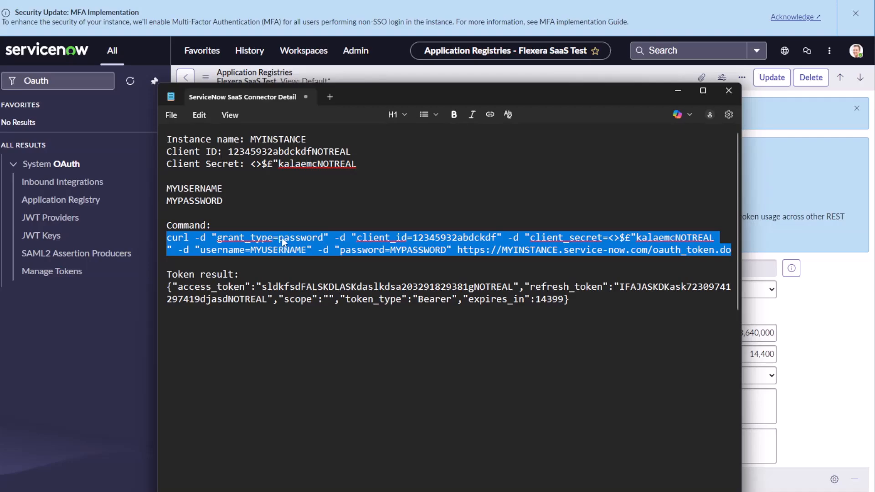
- Examine the client ID, client secret, username and password parameters in the curl command
left_click_drag(412, 238, 497, 237)
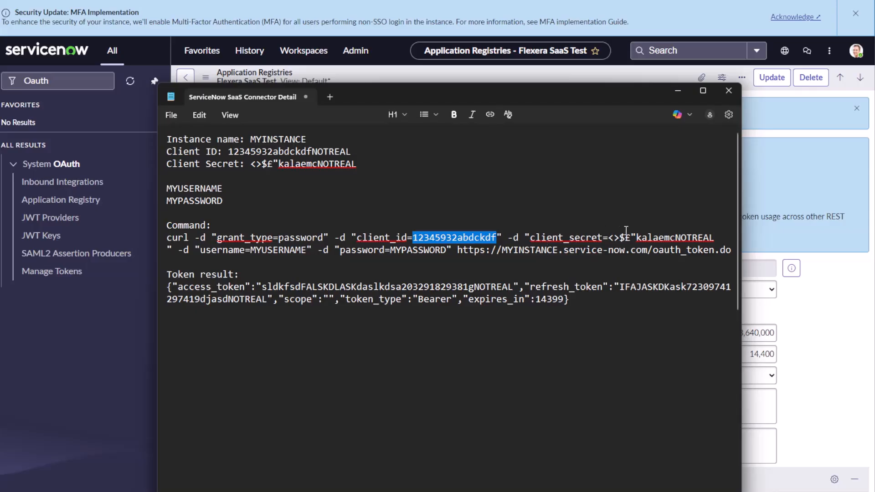
left_click(606, 236)
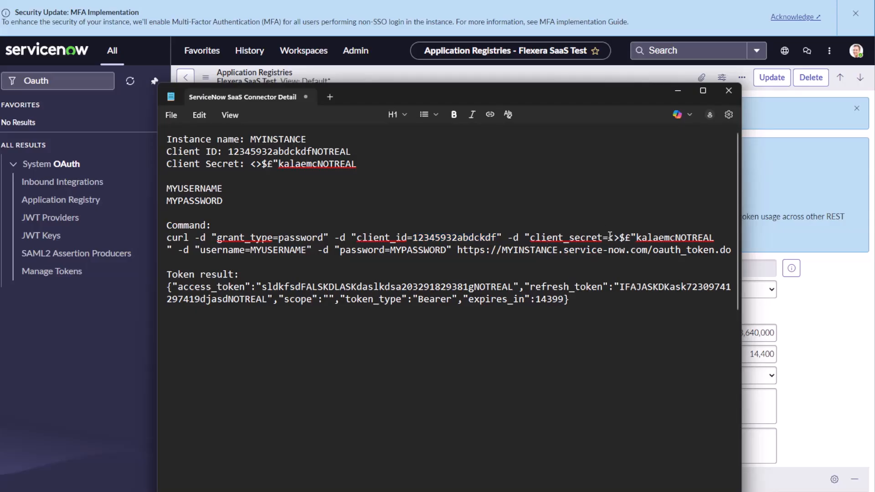
left_click_drag(609, 237, 171, 251)
left_click(303, 260)
left_click_drag(250, 249, 309, 249)
left_click_drag(385, 249, 448, 250)
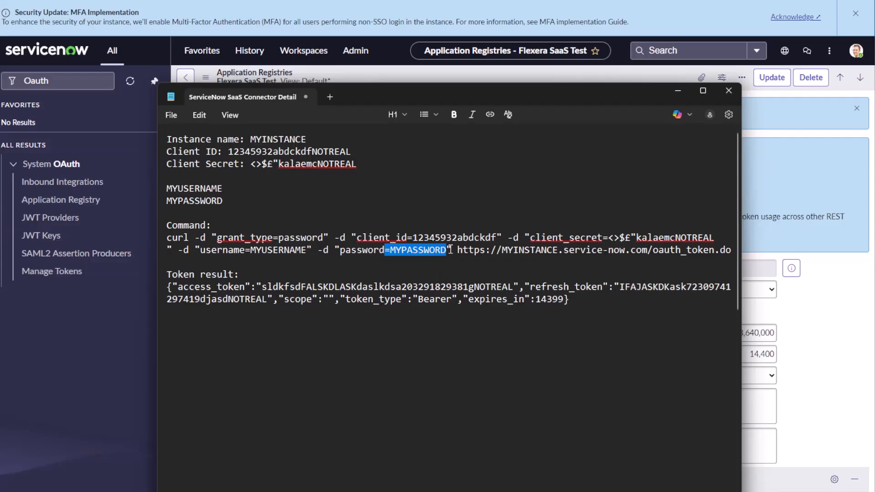
- Examine the instance name in the curl command's oauth_token.do URL and review the complete command
left_click(476, 250)
left_click_drag(458, 250, 673, 245)
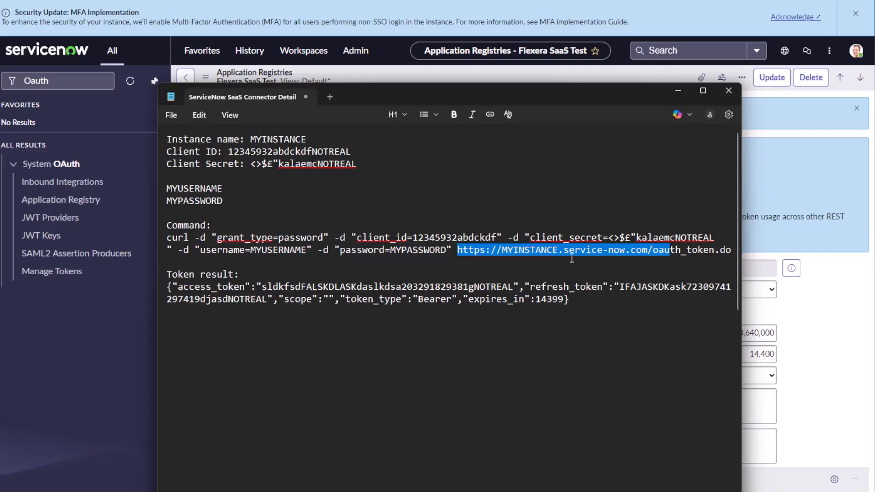
left_click(553, 266)
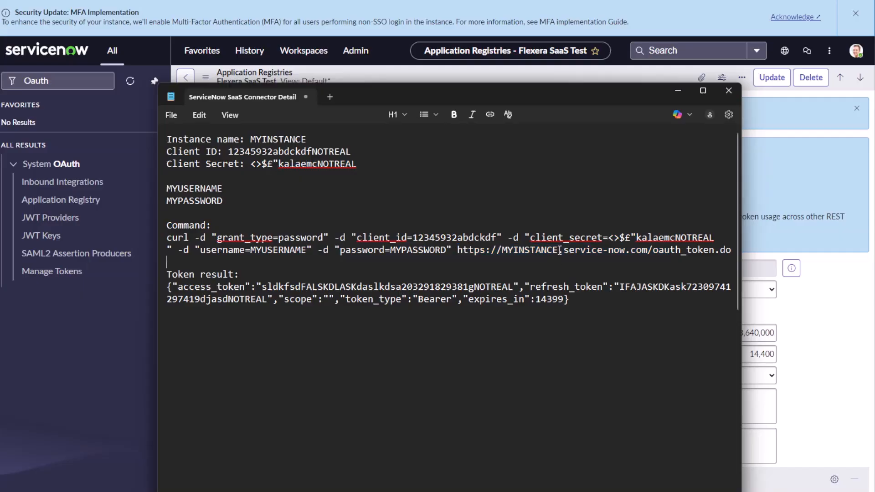
left_click_drag(557, 250, 503, 253)
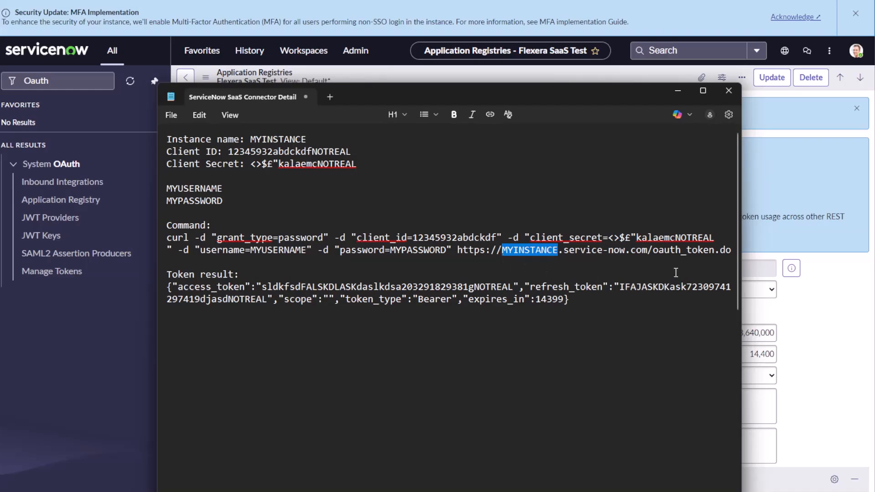
left_click(710, 267)
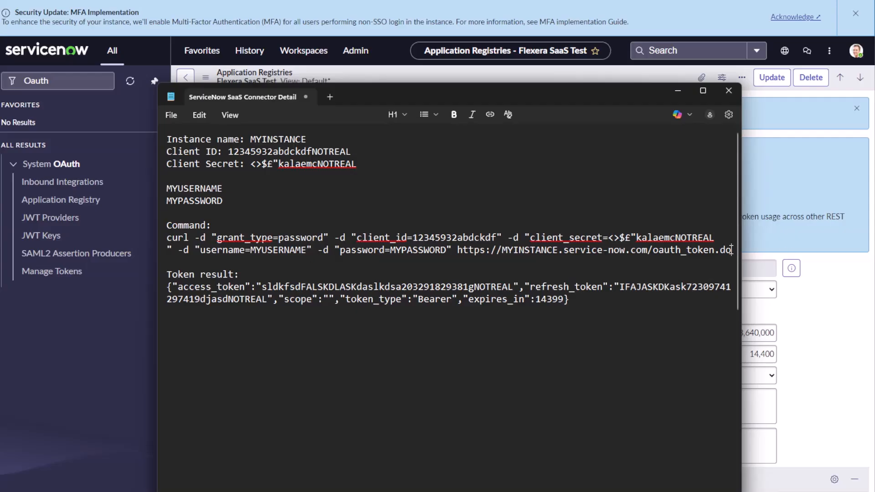
left_click_drag(732, 252, 66, 237)
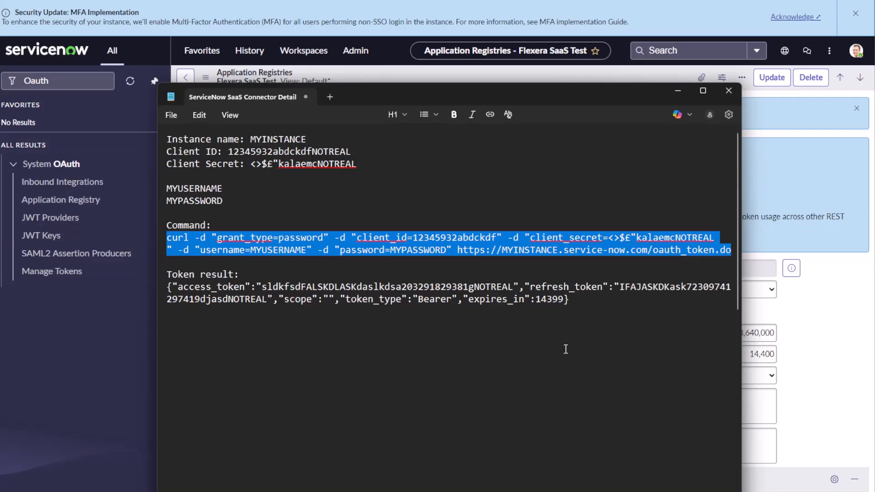
left_click(592, 347)
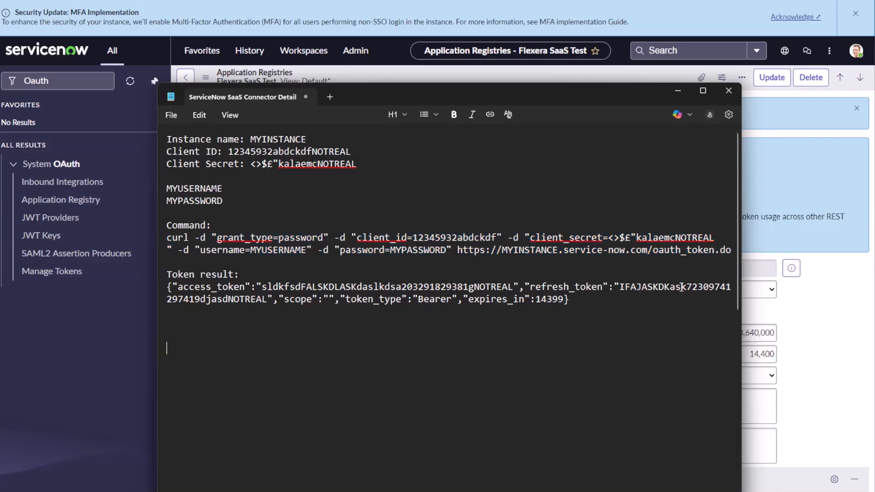
- Examine the token result in the notes and identify the refresh token value
left_click_drag(575, 300, 258, 286)
left_click(642, 312)
left_click_drag(620, 288, 266, 303)
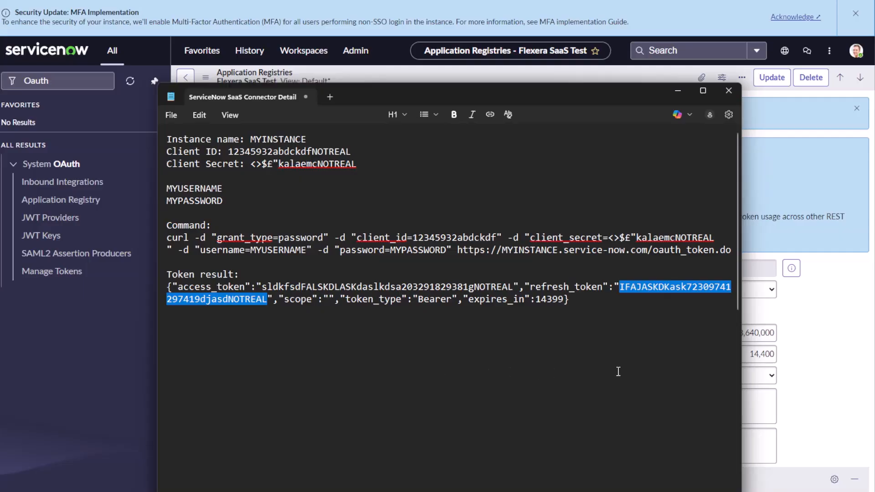
left_click(650, 369)
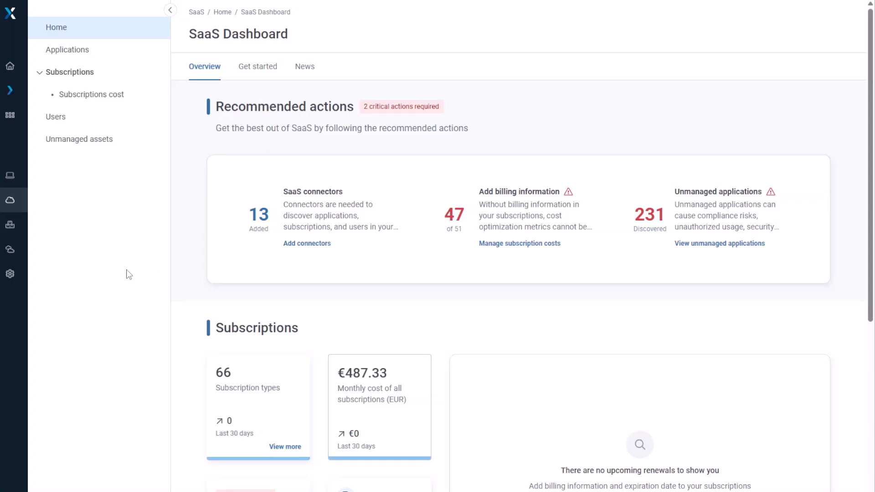
- Switch to Flexera and open the SaaS connectors page in the SaaS settings
mouse_move(19, 207)
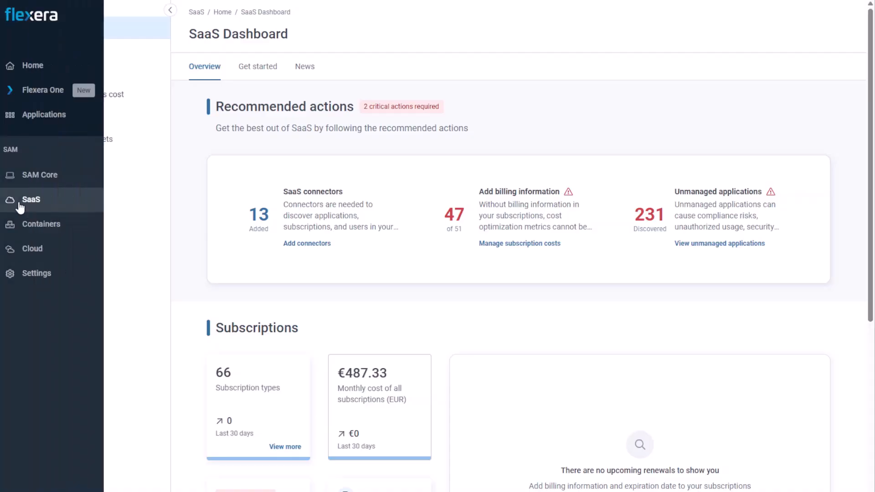
left_click(36, 279)
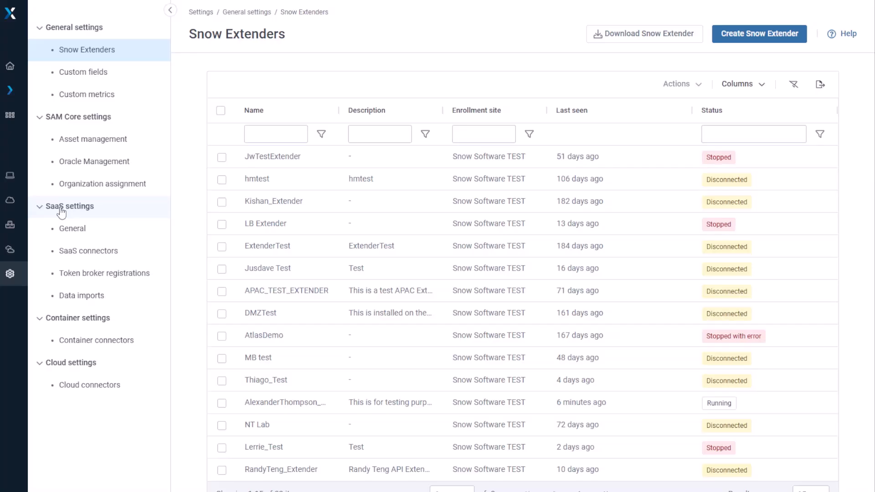
left_click(83, 254)
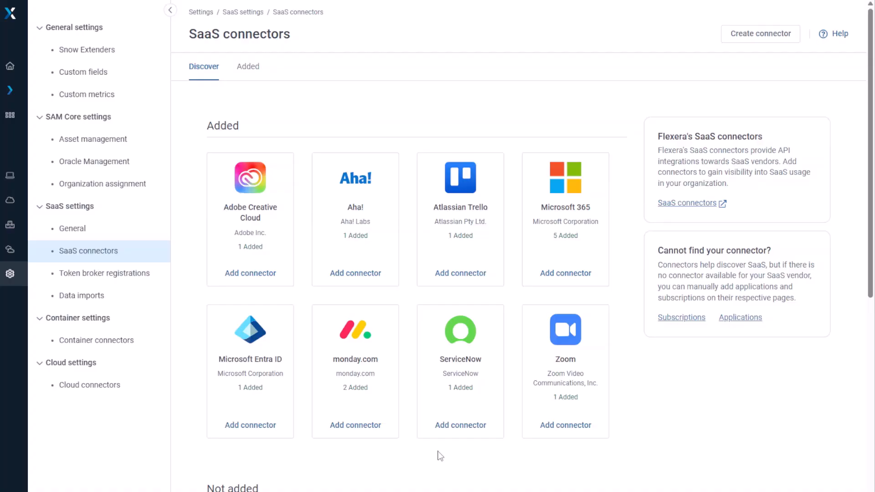
- Find ServiceNow among the available SaaS connectors and start adding a new connector for it
scroll(440, 455, "down", 8)
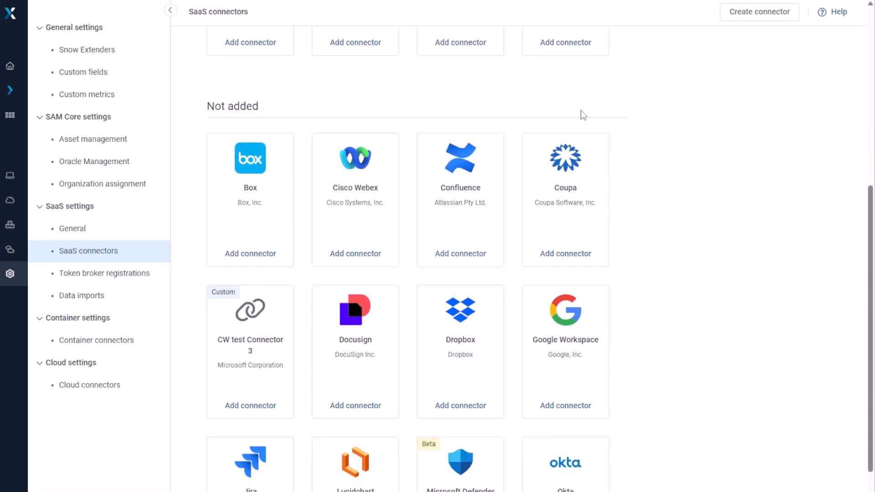
scroll(548, 406, "down", 1)
scroll(520, 273, "up", 8)
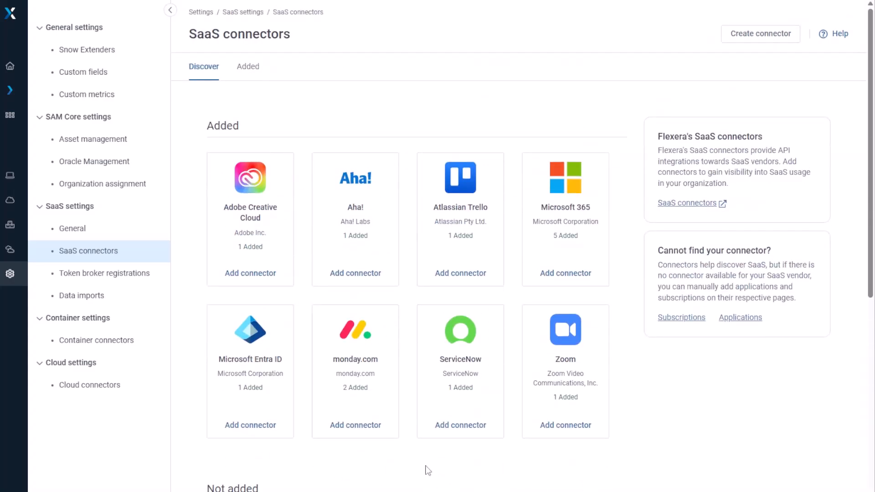
left_click(457, 429)
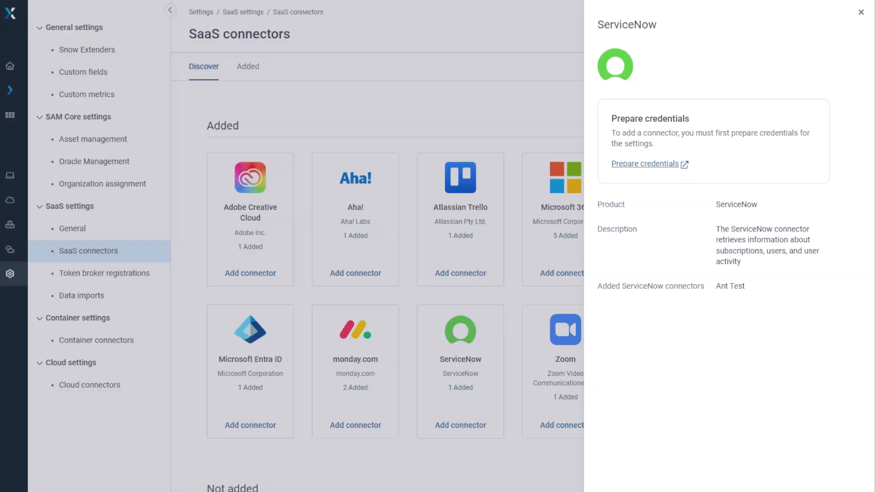
left_click(660, 490)
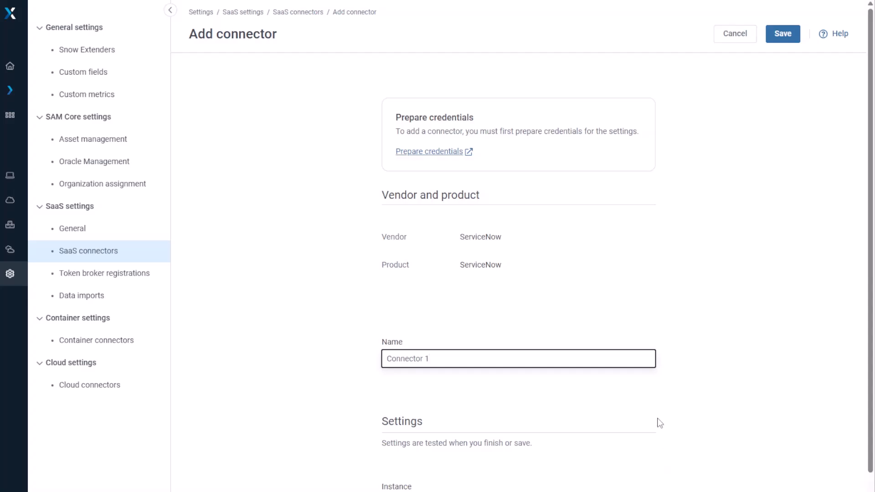
- Name the new ServiceNow connector "Ant Test 2"
left_click_drag(438, 358, 387, 359)
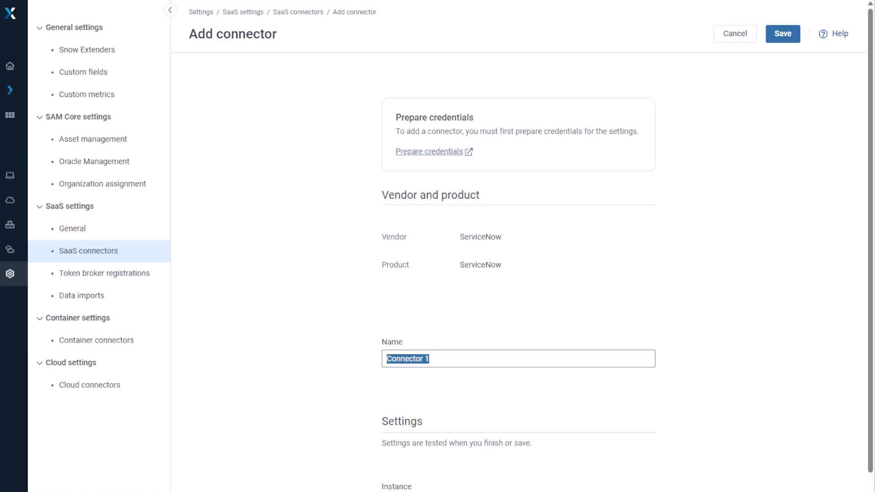
type("Ant")
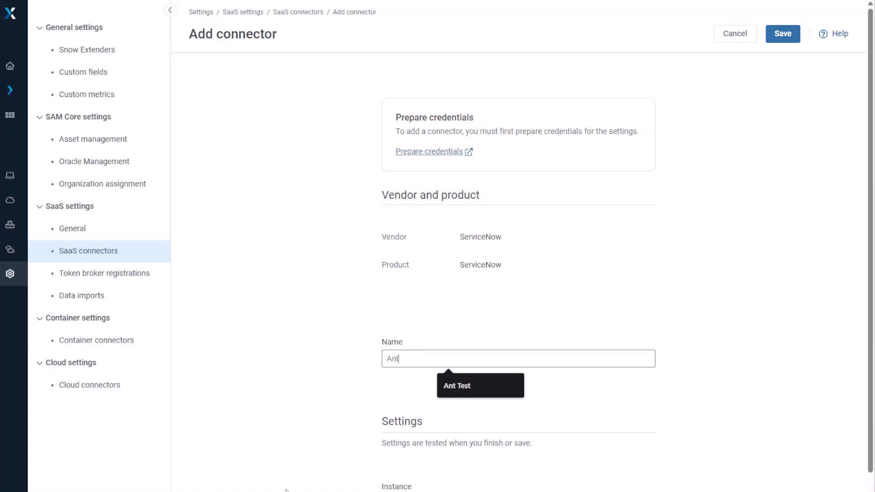
type(" Test")
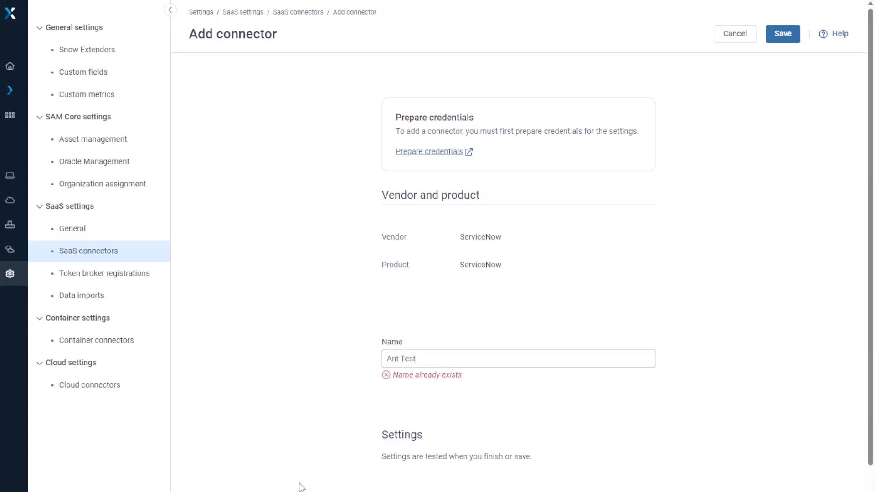
left_click(436, 357)
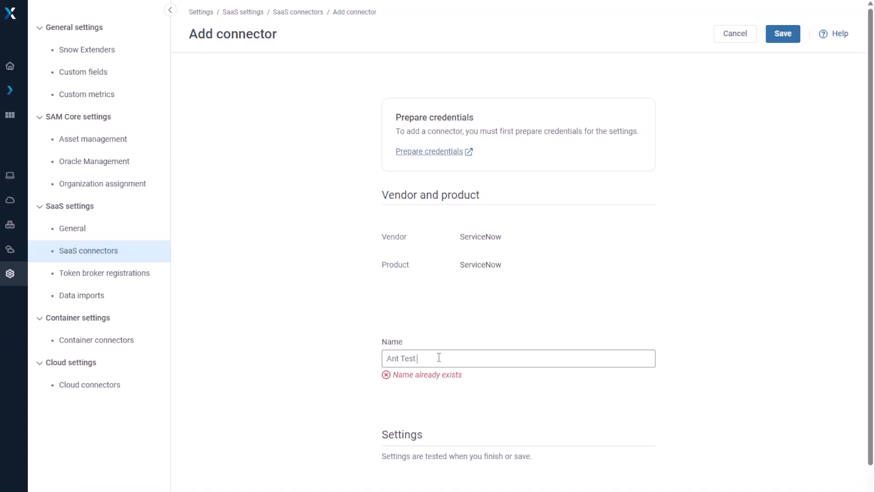
type("2")
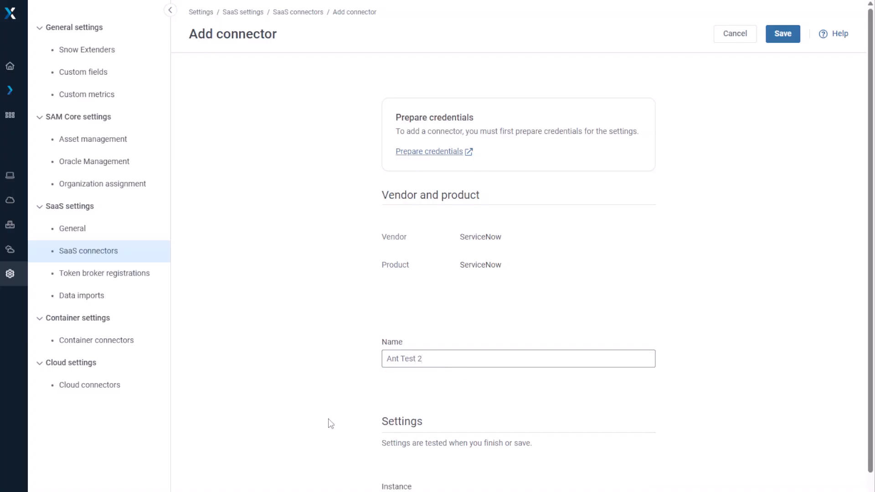
- Consult the connector details in the notes and set the new connector's instance to MYINSTANCE
scroll(330, 423, "down", 5)
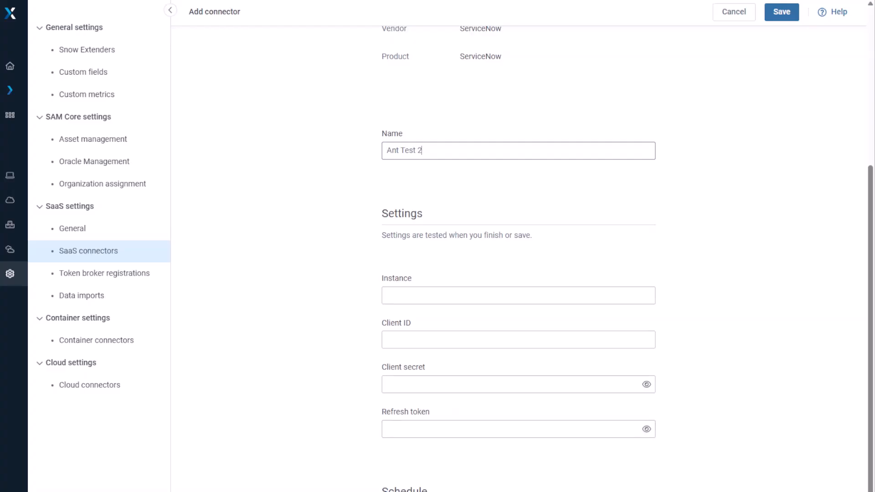
key("alt+Tab")
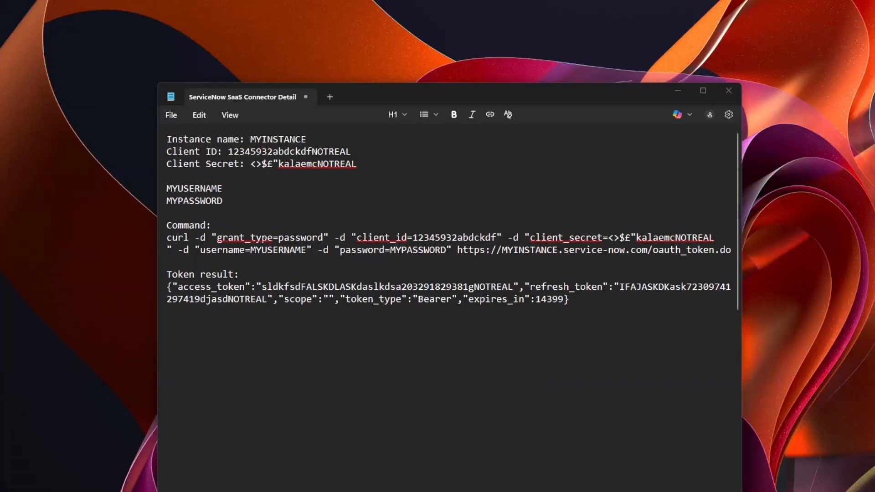
left_click_drag(510, 99, 874, 253)
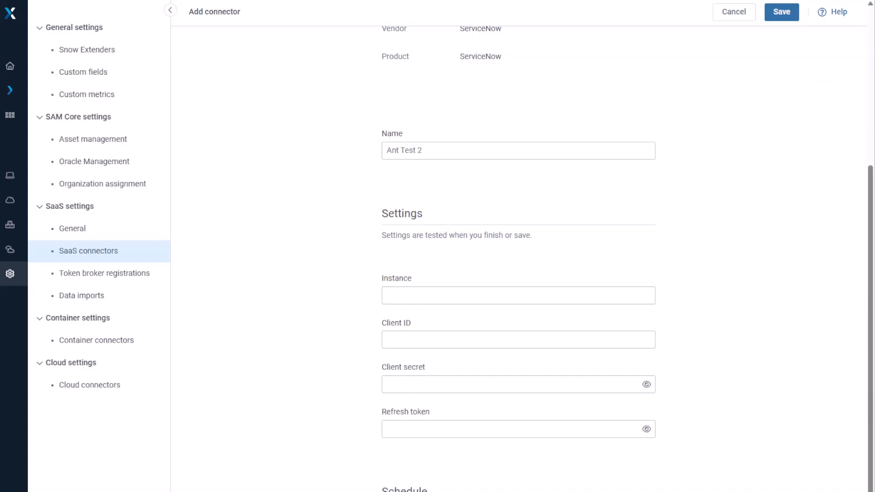
left_click(400, 296)
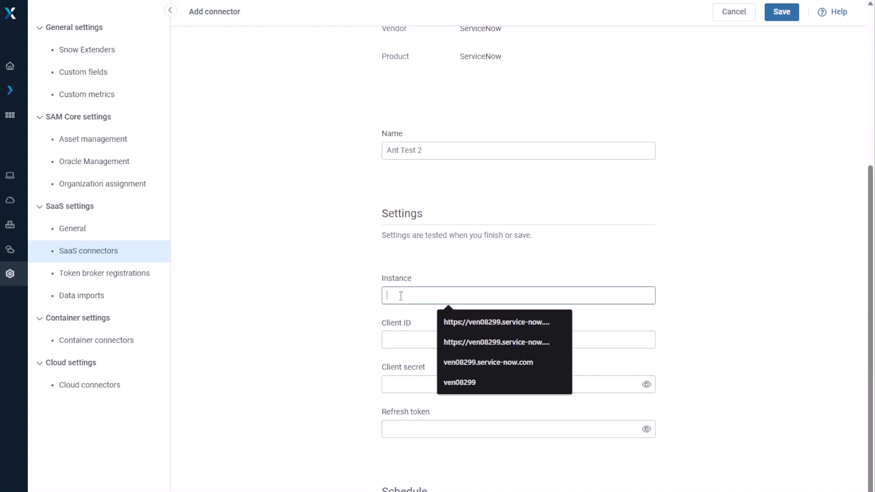
type("MYINSTANCE")
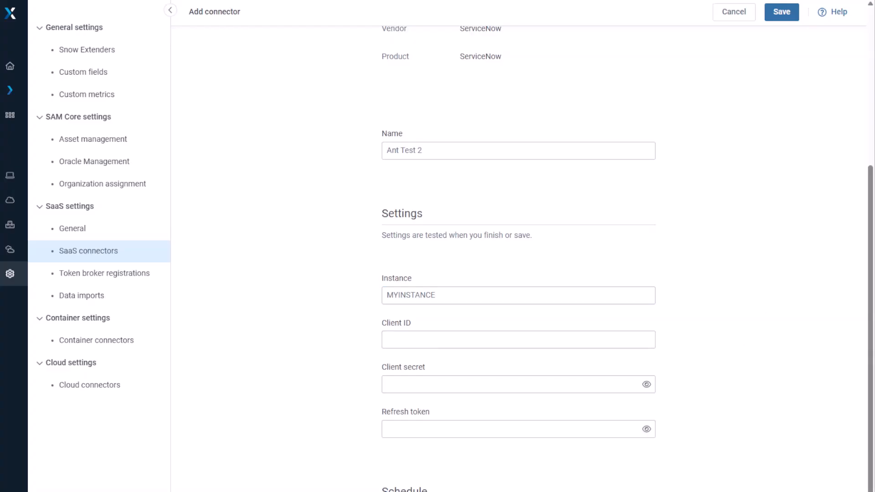
- Fill in the new connector's client ID and client secret with the values from the notes
left_click(456, 339)
type("12345932abdckdfNOTREAL")
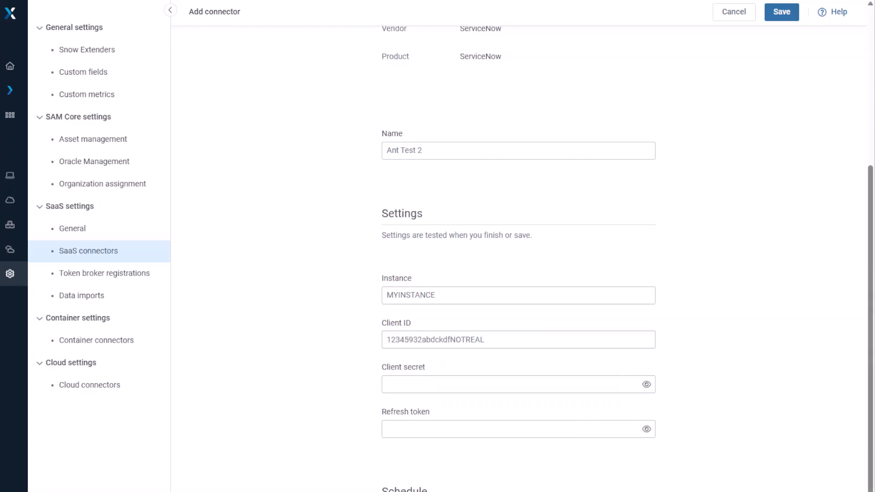
left_click(412, 384)
key("ctrl+v")
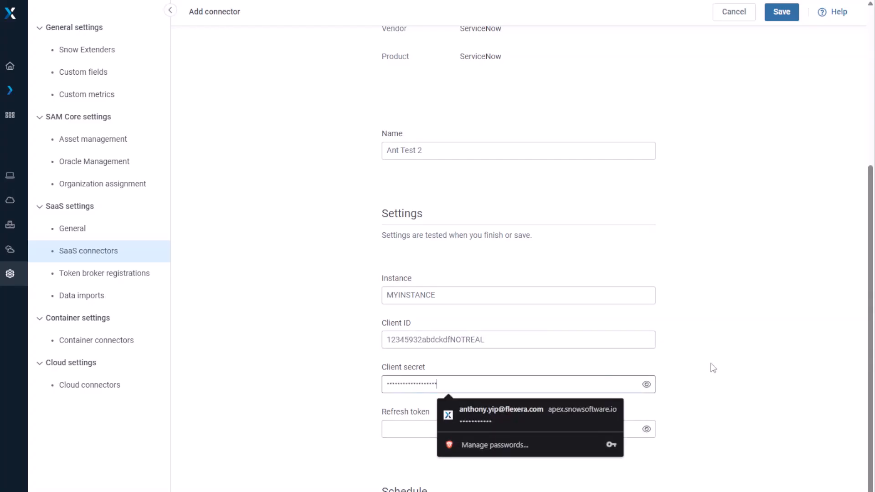
- Transfer the refresh token from the notes' token result into the connector's refresh token field, and cancel adding the connector
left_click_drag(874, 134, 427, 125)
left_click_drag(614, 316, 264, 329)
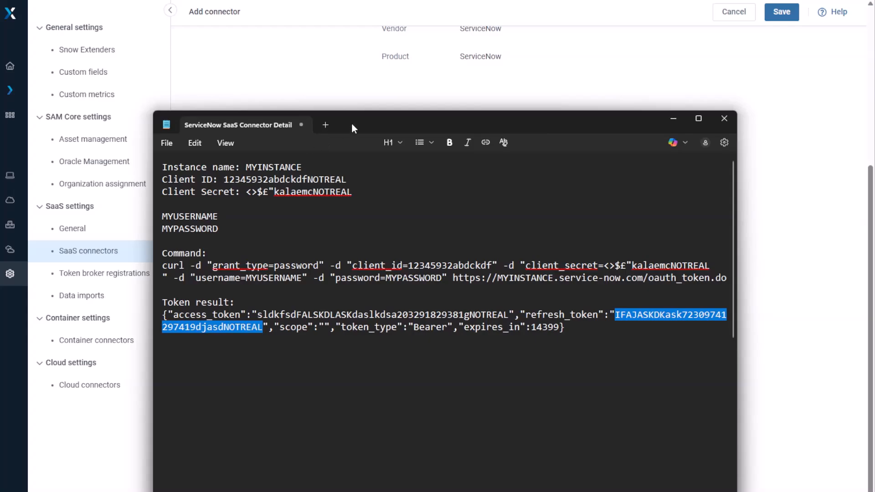
left_click_drag(352, 122, 874, 130)
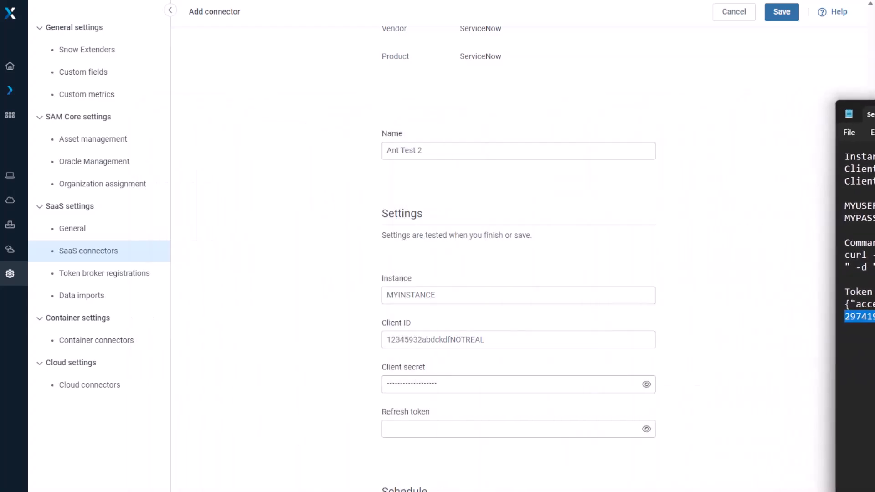
left_click(491, 423)
key("ctrl+v")
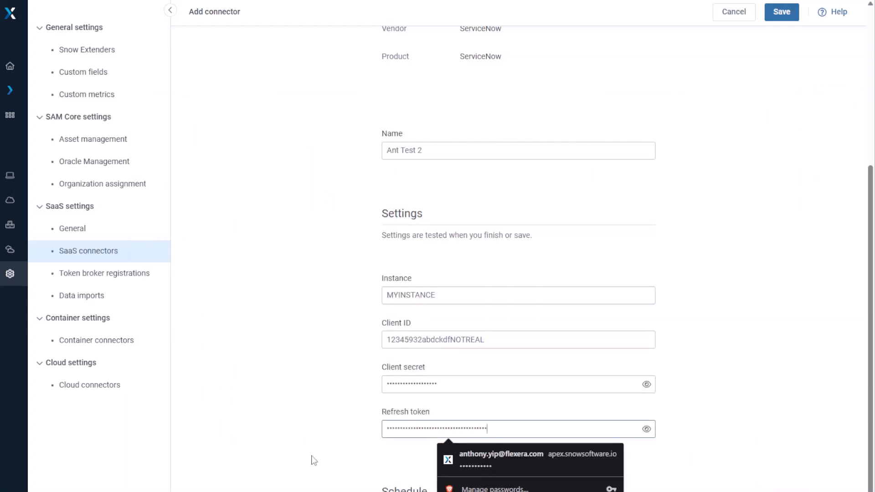
left_click(298, 462)
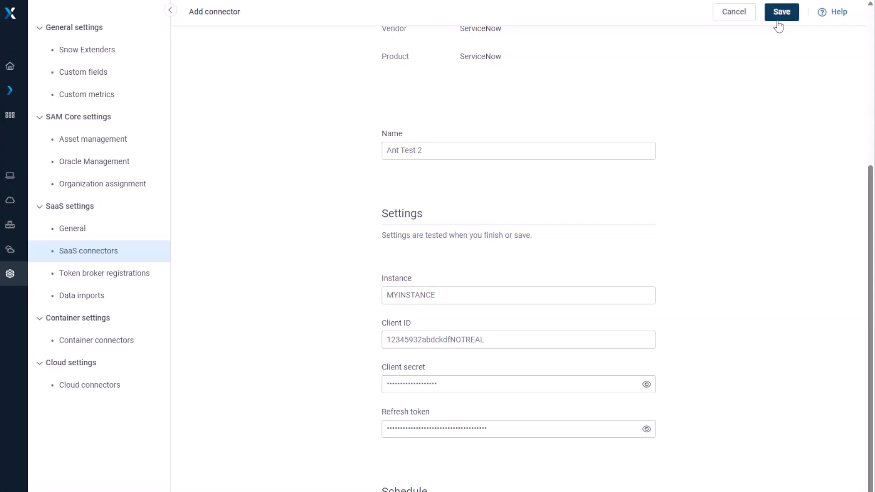
left_click(725, 17)
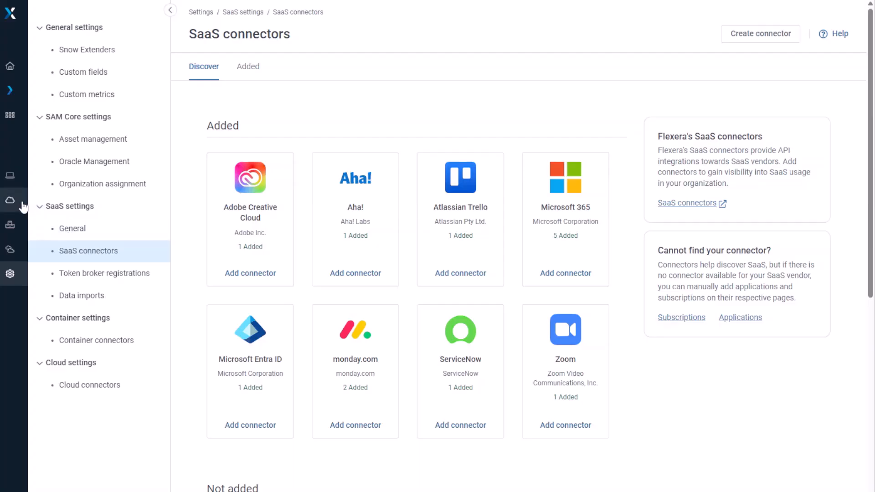
- Open the existing ServiceNow connector "Ant Test" among the added connectors, test its connection and start an immediate import
mouse_move(23, 206)
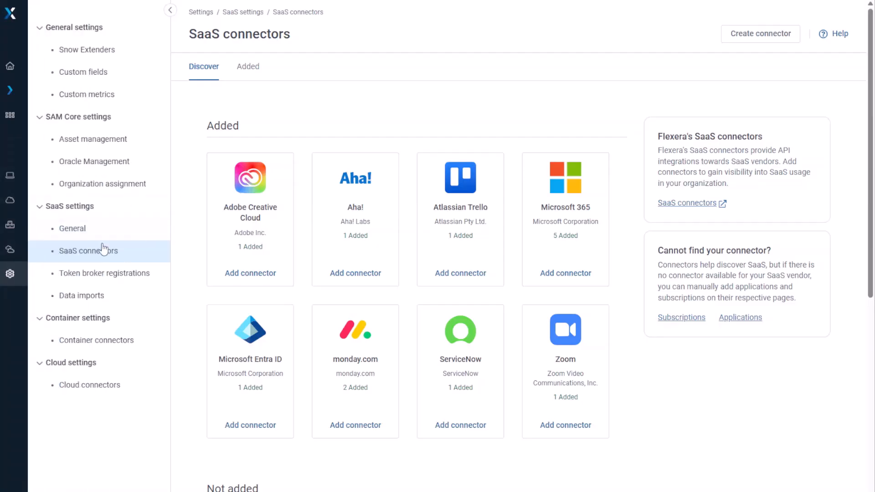
left_click(248, 84)
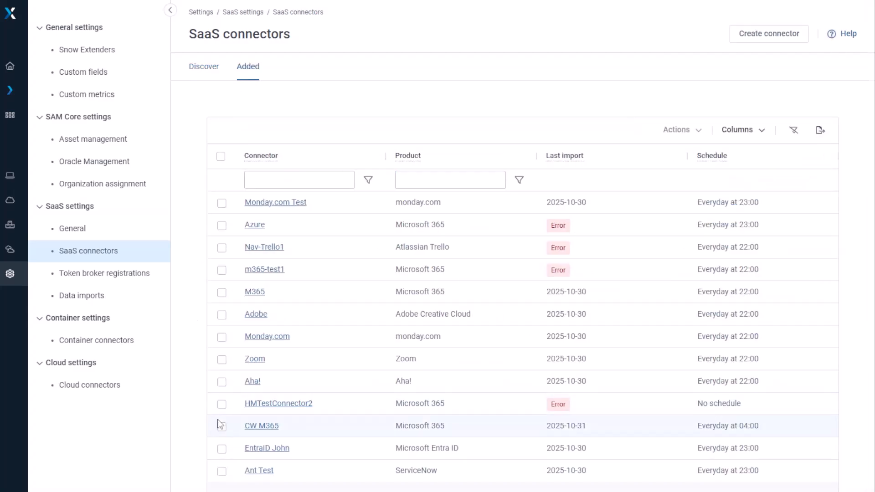
left_click(263, 474)
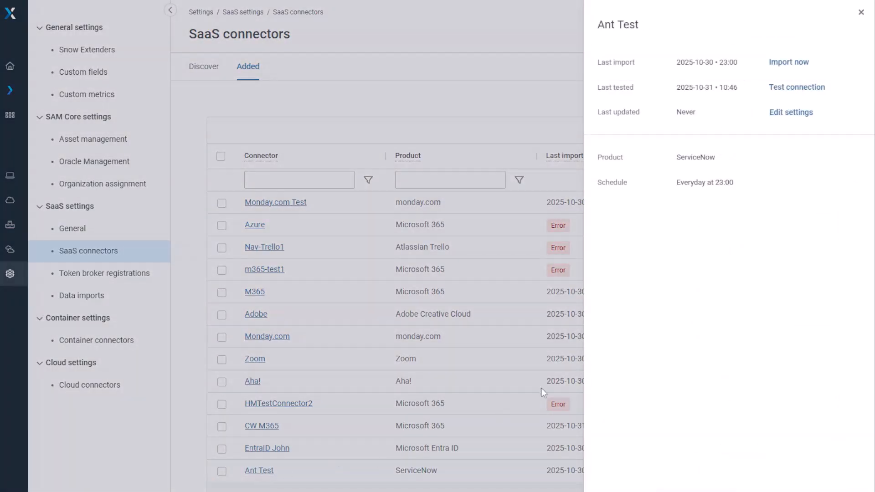
left_click(805, 91)
left_click(791, 65)
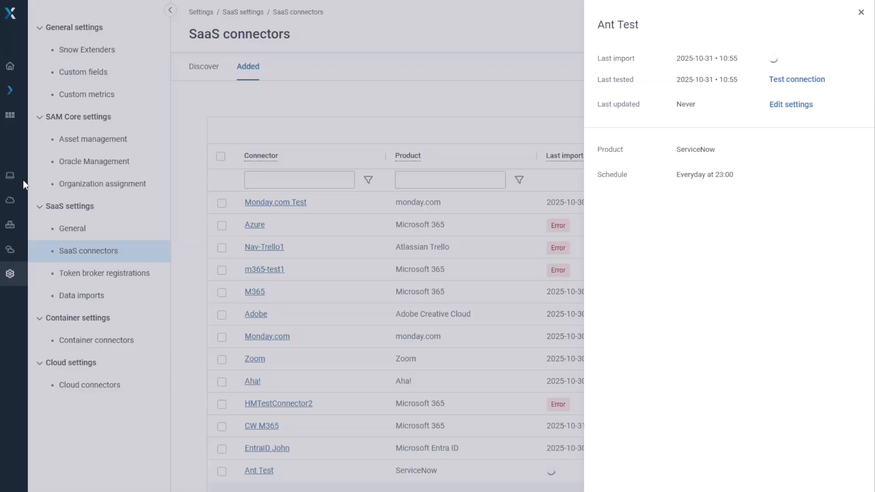
left_click(860, 12)
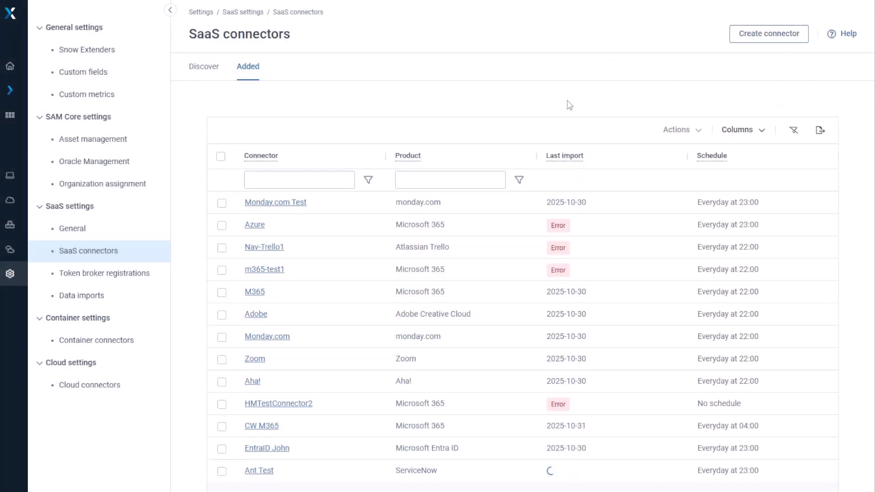
- Filter the SaaS applications list by "ServiceN" and open the ServiceNow application to examine its key indicators and details
mouse_move(19, 175)
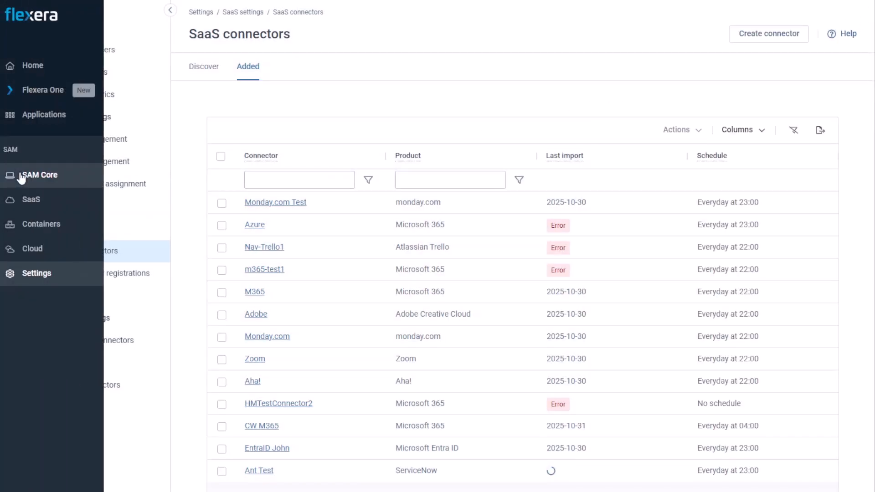
left_click(25, 202)
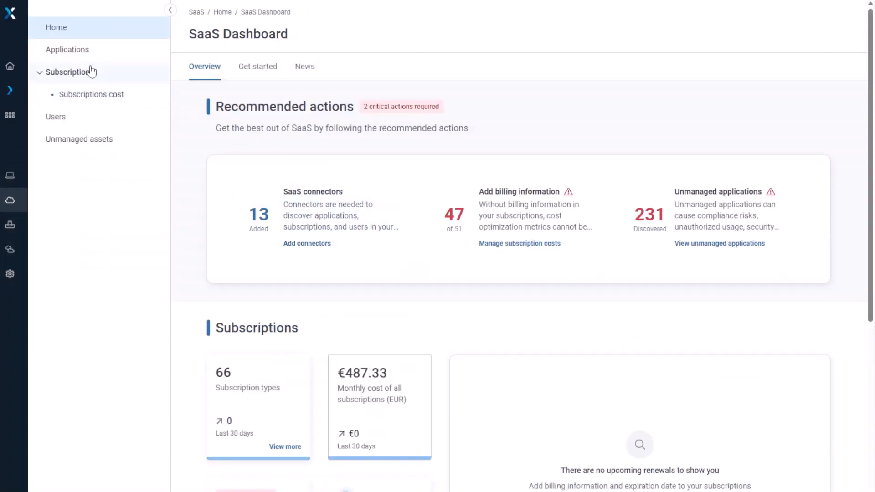
left_click(76, 54)
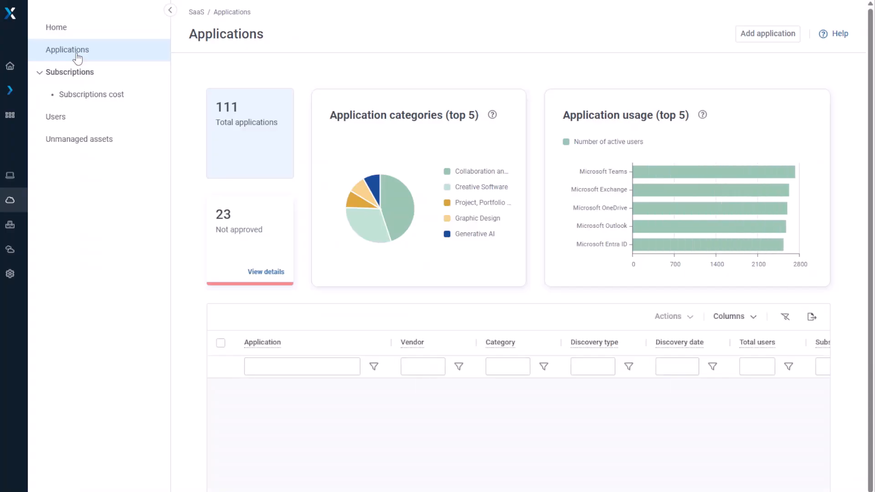
left_click(280, 362)
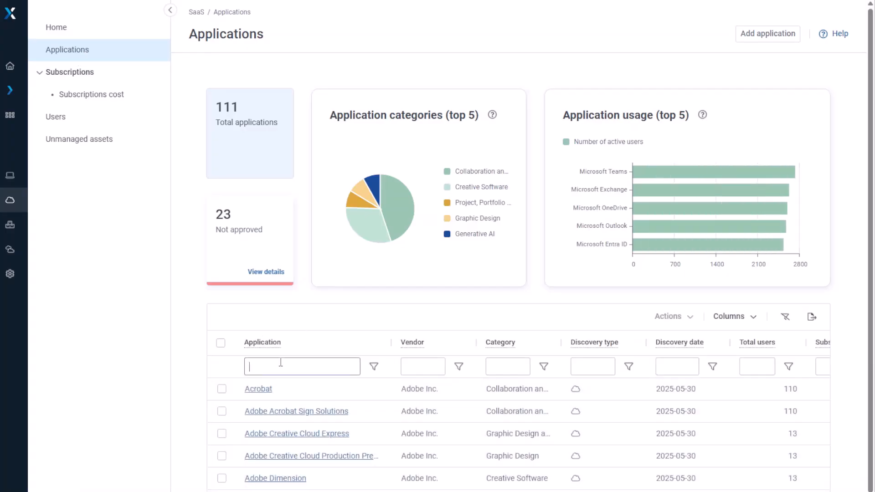
type("ServiceN")
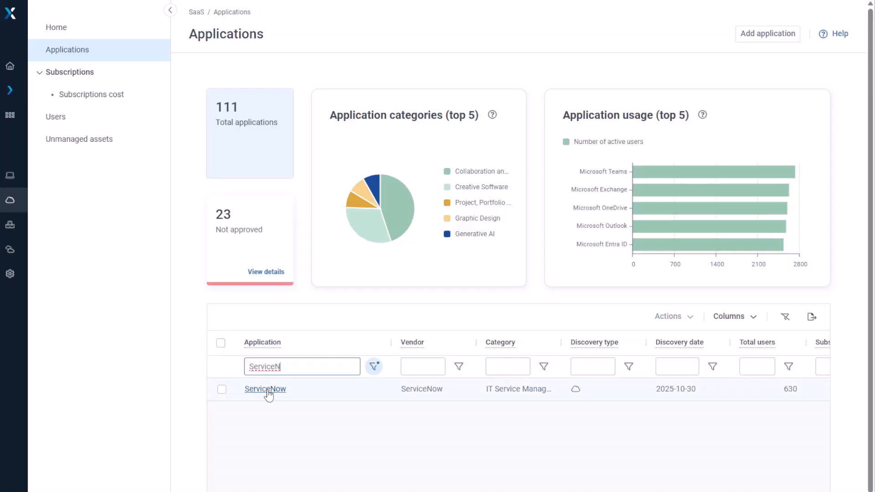
left_click(266, 390)
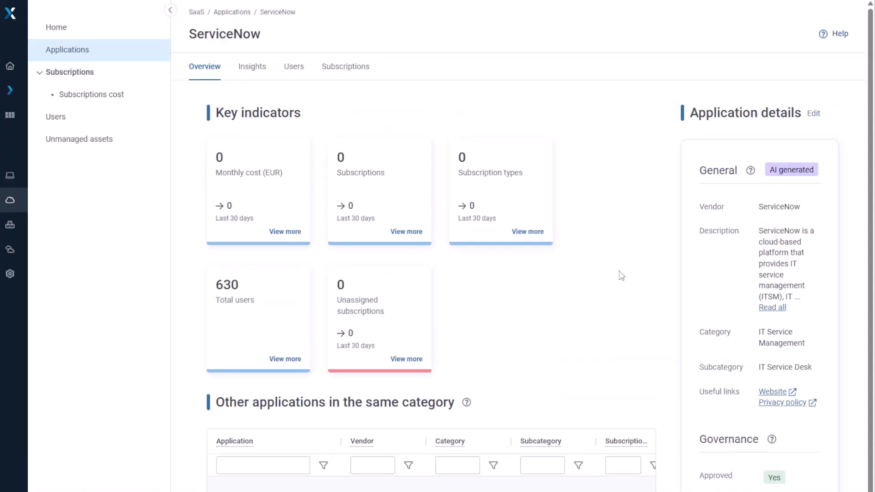
scroll(619, 270, "down", 2)
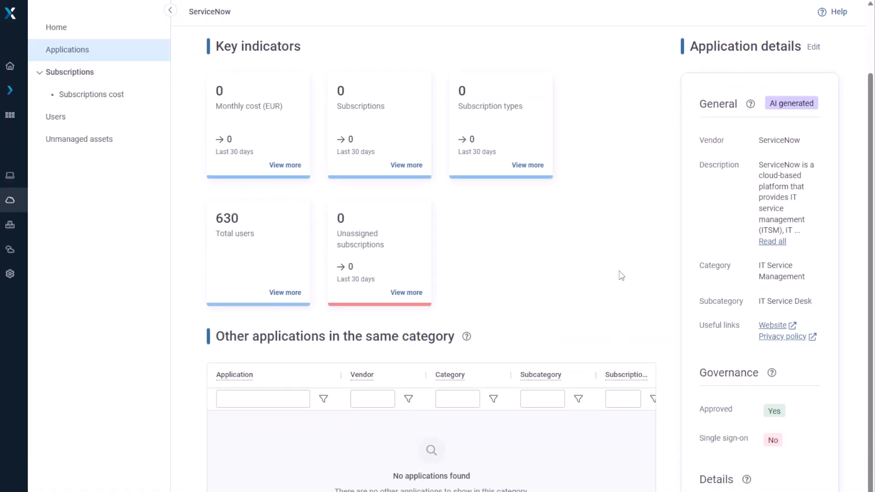